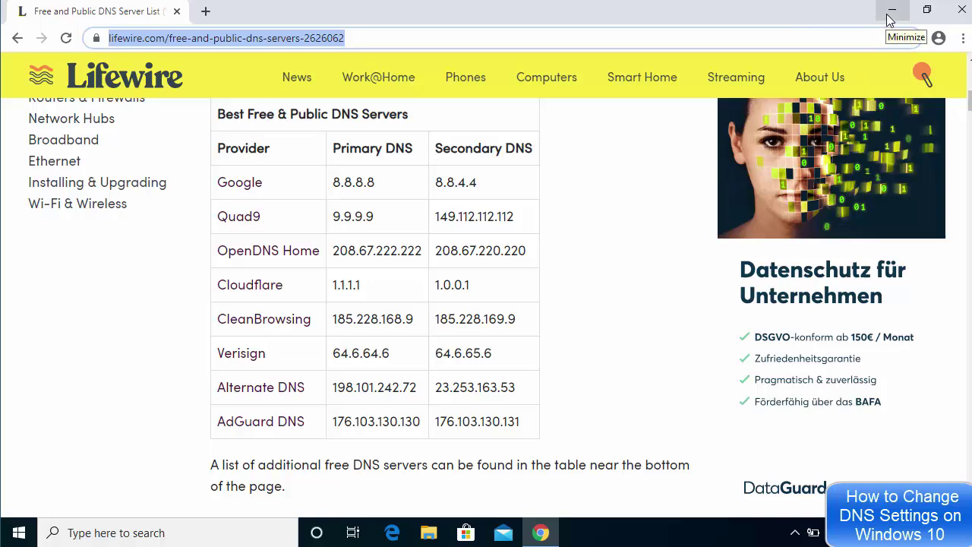
Minimize Chrome and launch Control Panel from a Windows search for 'control'
left_click(886, 18)
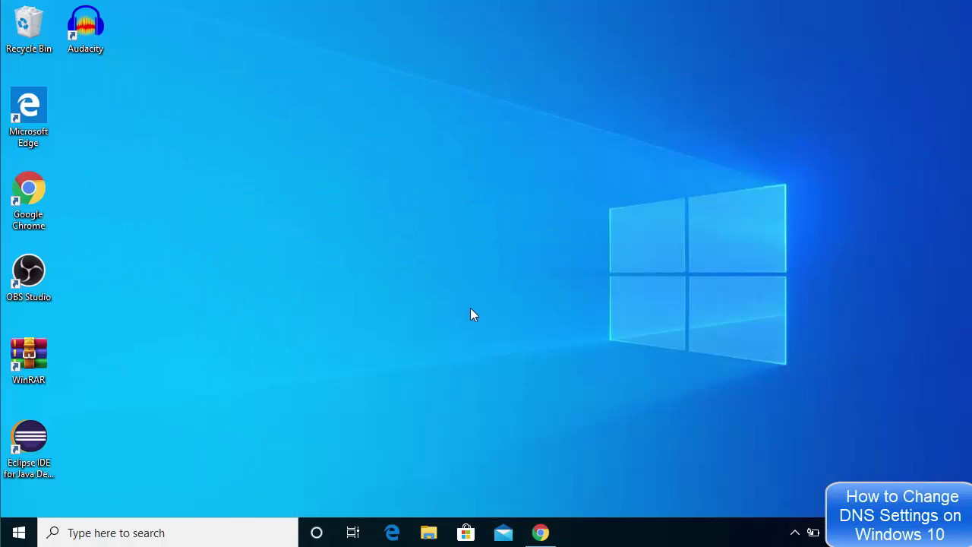
left_click(191, 534)
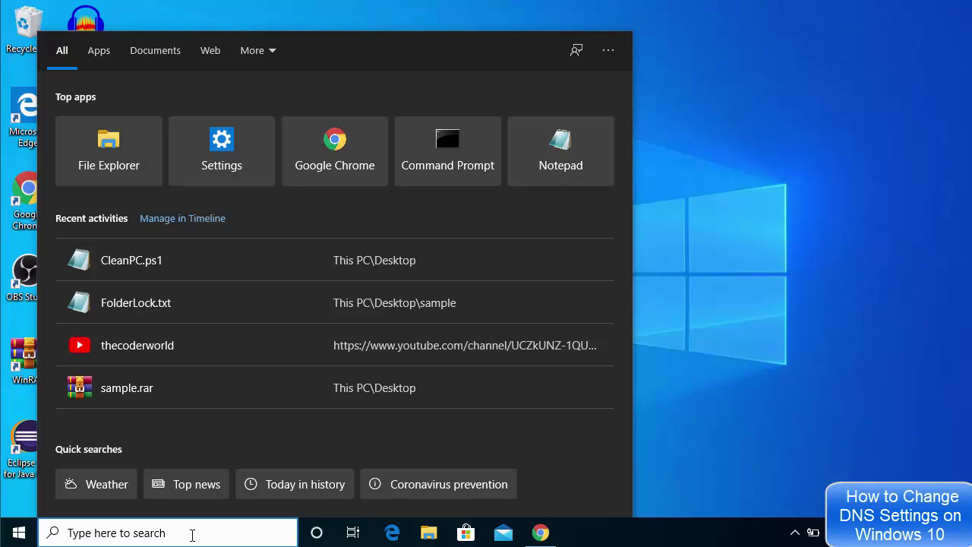
type("control")
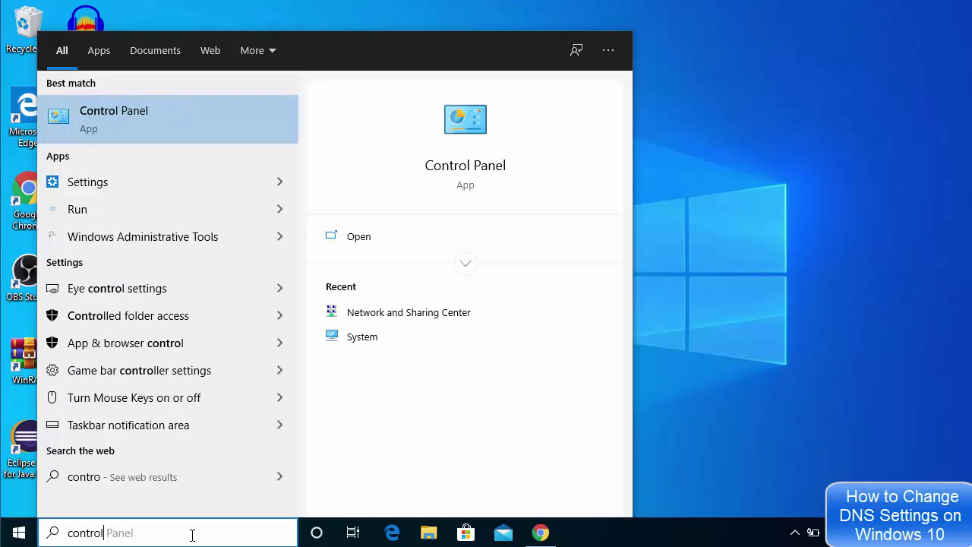
left_click(139, 118)
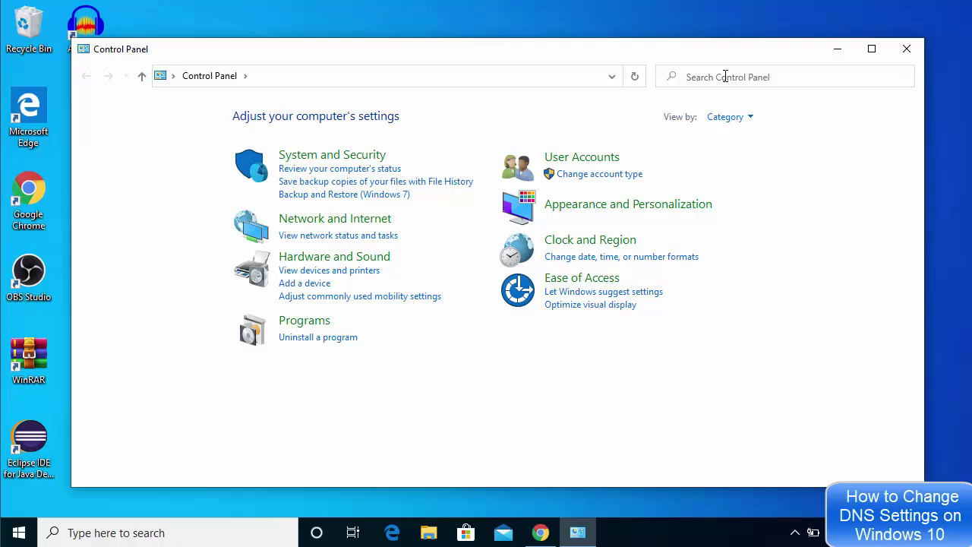
Search Control Panel for 'network' and open the Network and Sharing Center
type("ne")
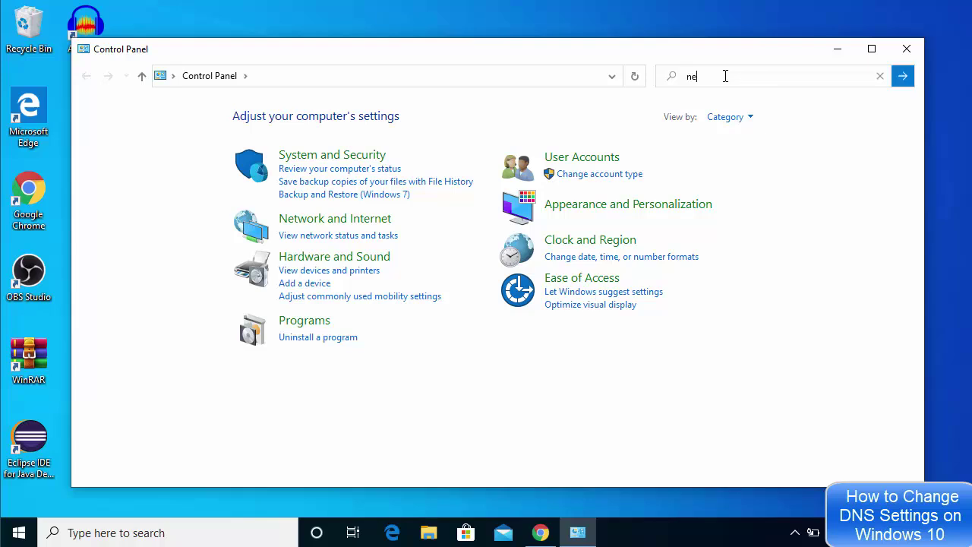
type("twork")
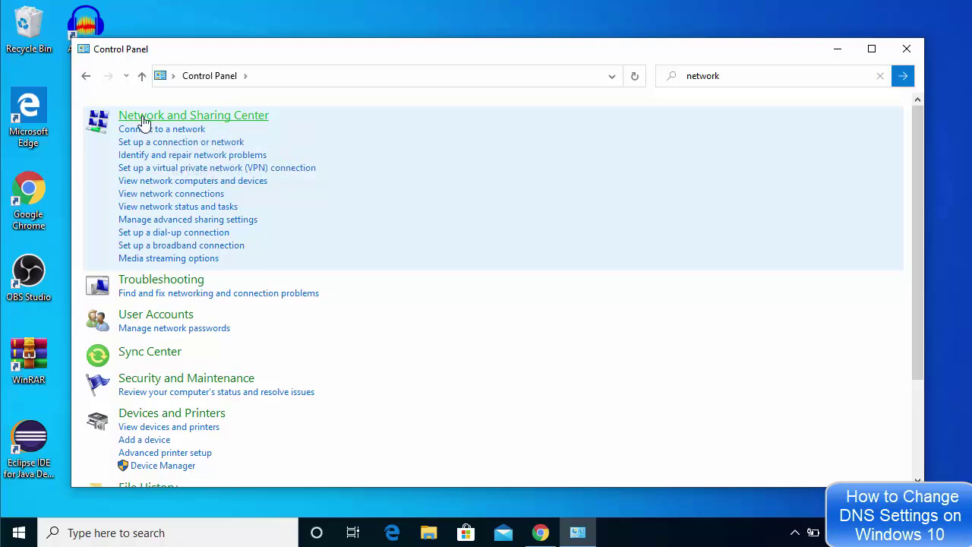
left_click(207, 122)
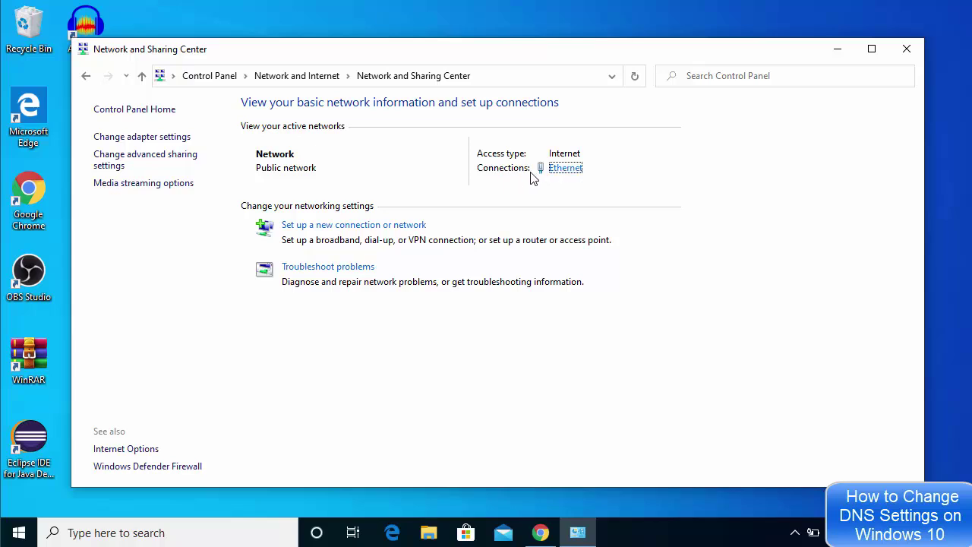
From Ethernet status, open the connection's Internet Protocol Version 4 (TCP/IPv4) Properties
left_click(565, 168)
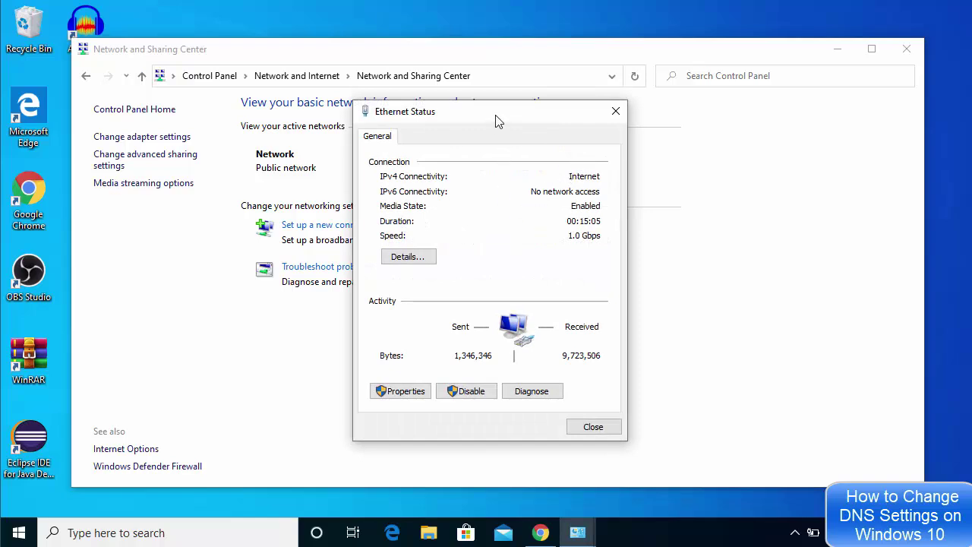
left_click_drag(495, 114, 304, 101)
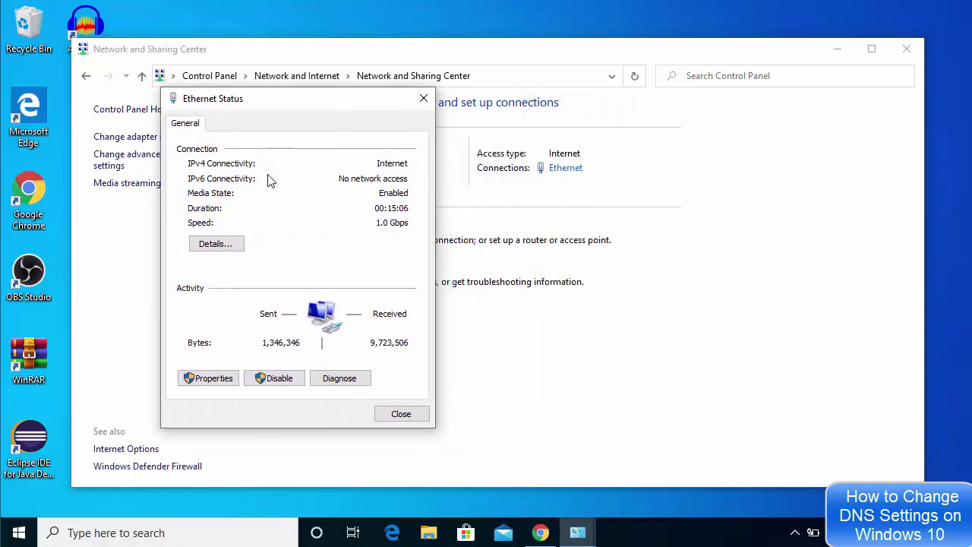
left_click(217, 381)
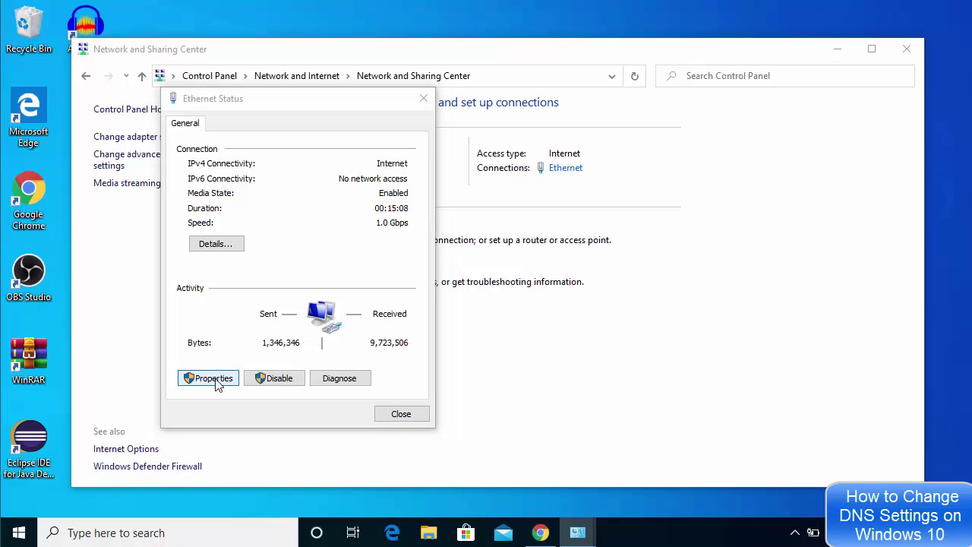
left_click_drag(211, 105, 448, 99)
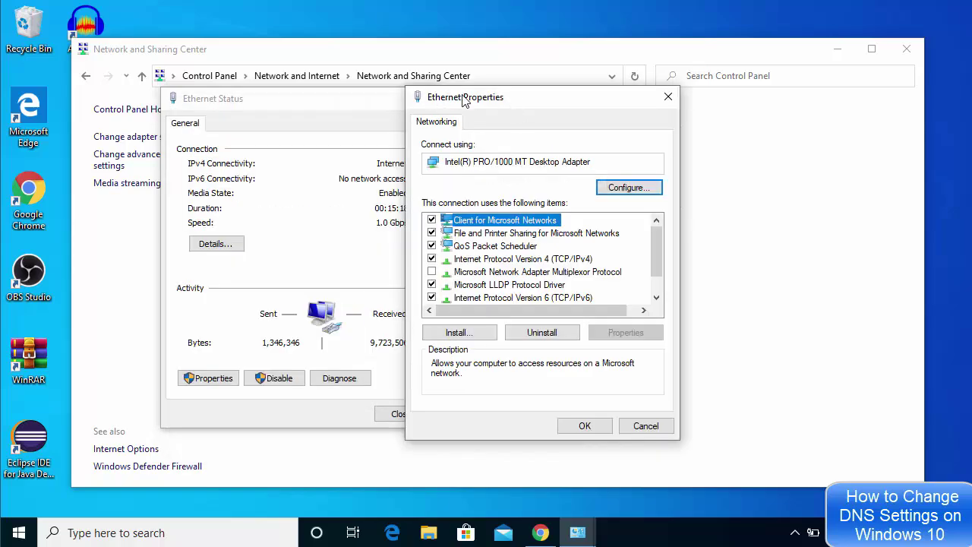
left_click(501, 260)
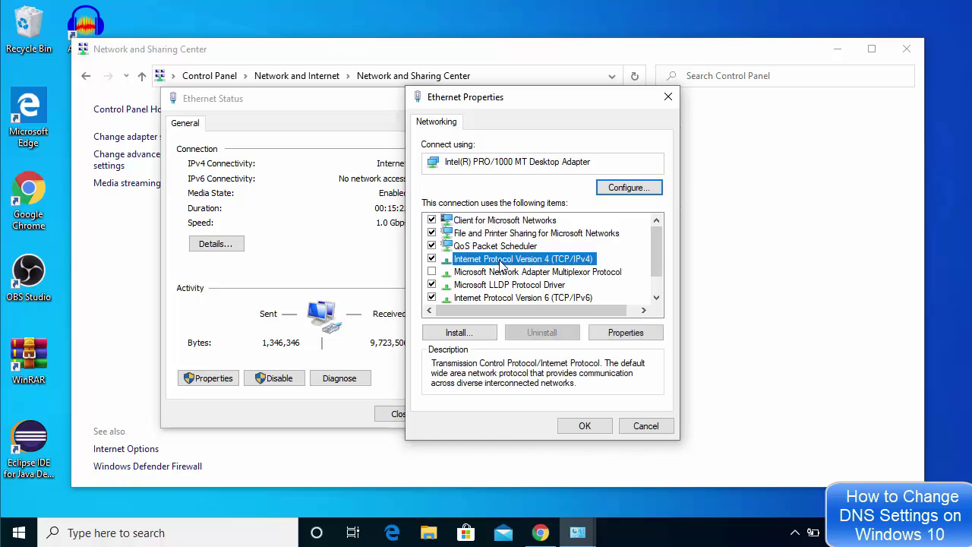
double_click(501, 259)
left_click_drag(550, 161, 648, 105)
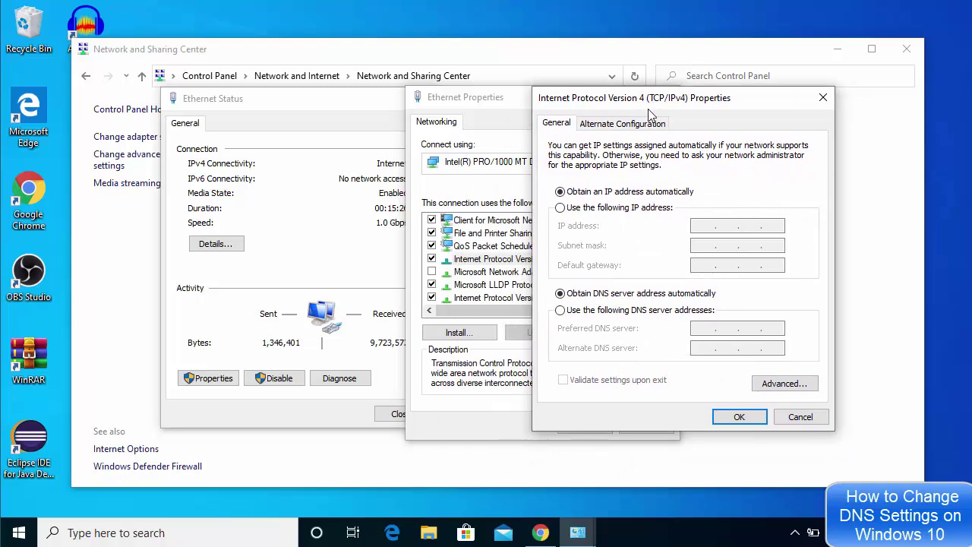
Switch the IPv4 DNS option to 'Use the following DNS server addresses'
left_click(561, 313)
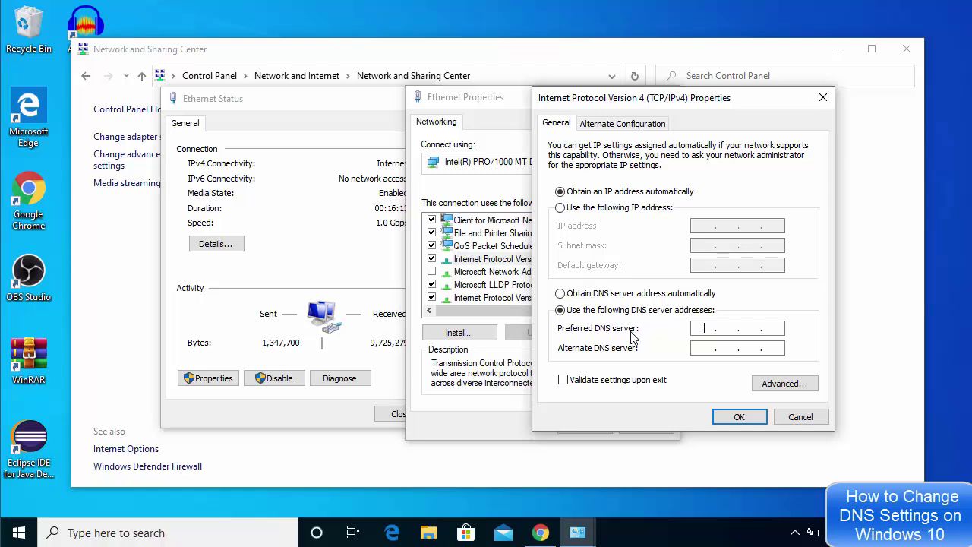
Restore Chrome to view Lifewire's Cloudflare DNS addresses 1.1.1.1 and 1.0.0.1
left_click(540, 533)
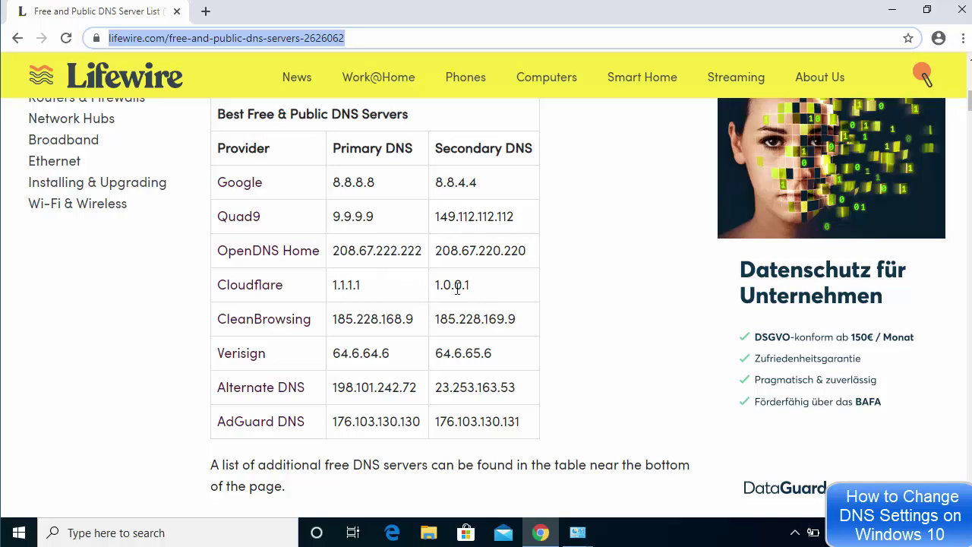
Enter preferred DNS 1.1.1.1 and alternate DNS 1.0.0.1, then confirm with OK
left_click(890, 13)
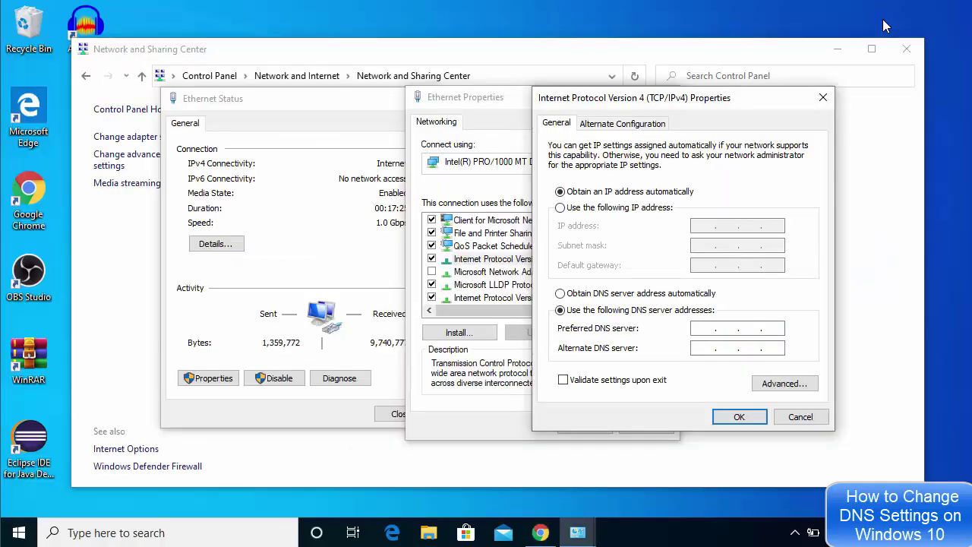
left_click(704, 328)
type("1.1")
type("1.")
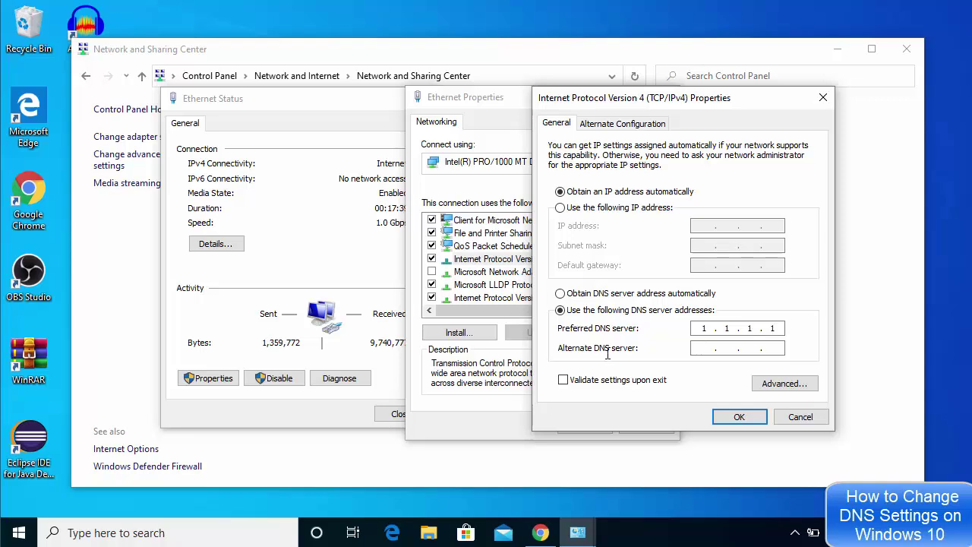
type("1.")
type("0")
type(".0.1")
left_click(739, 417)
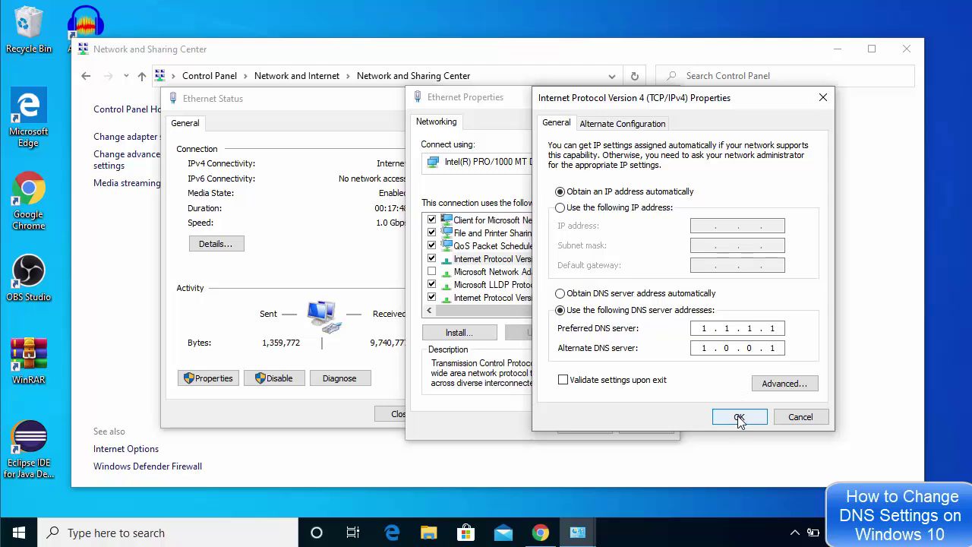
Confirm the IPv4 and Ethernet dialogs, close all network windows, and minimize Chrome
left_click(739, 416)
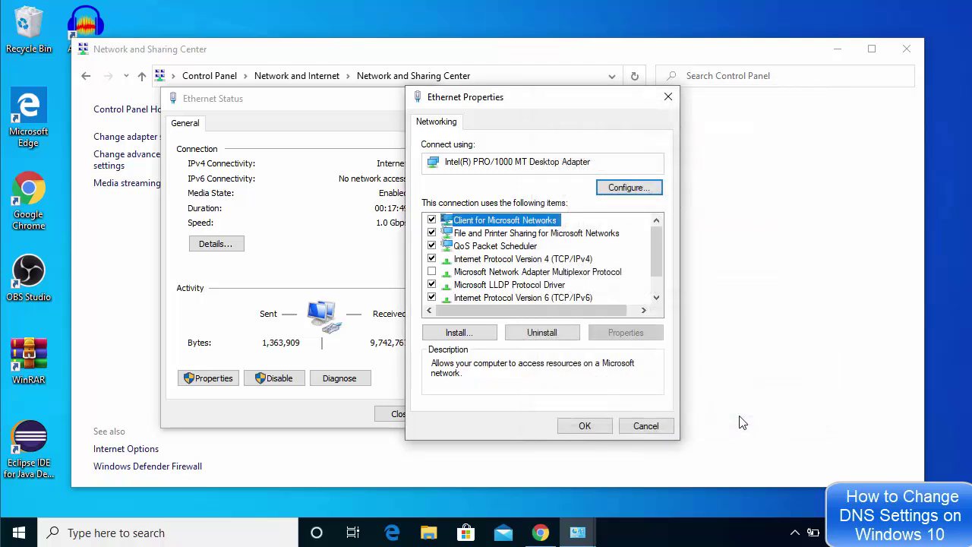
left_click(583, 424)
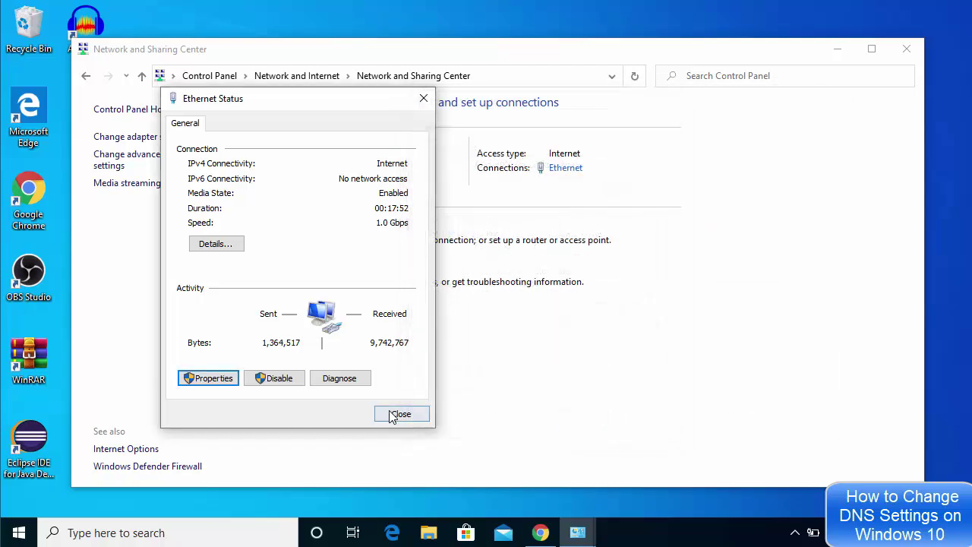
left_click(395, 416)
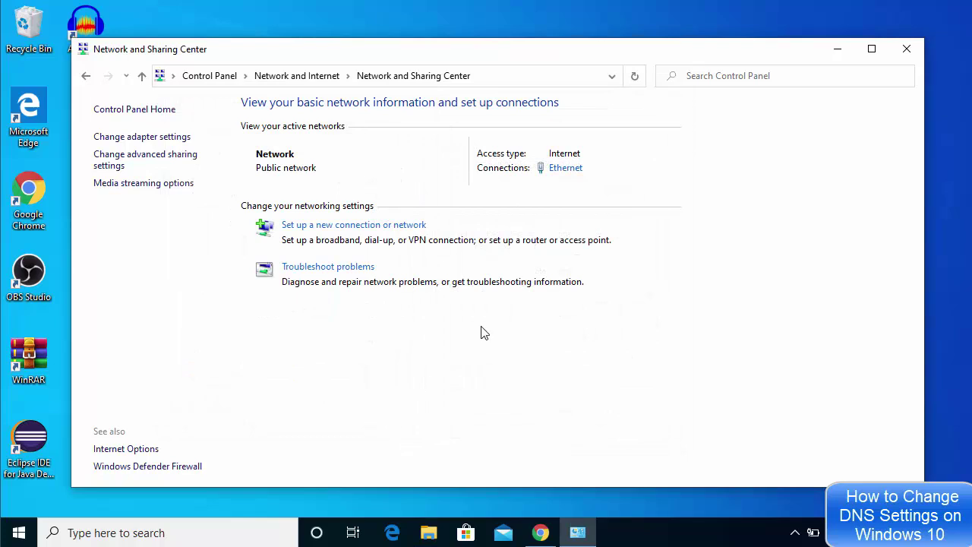
left_click(905, 52)
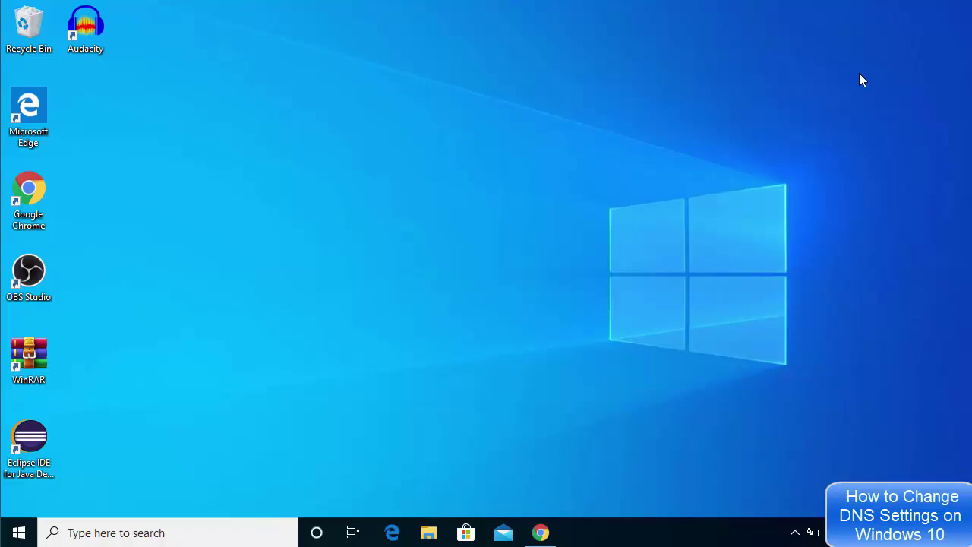
left_click(540, 531)
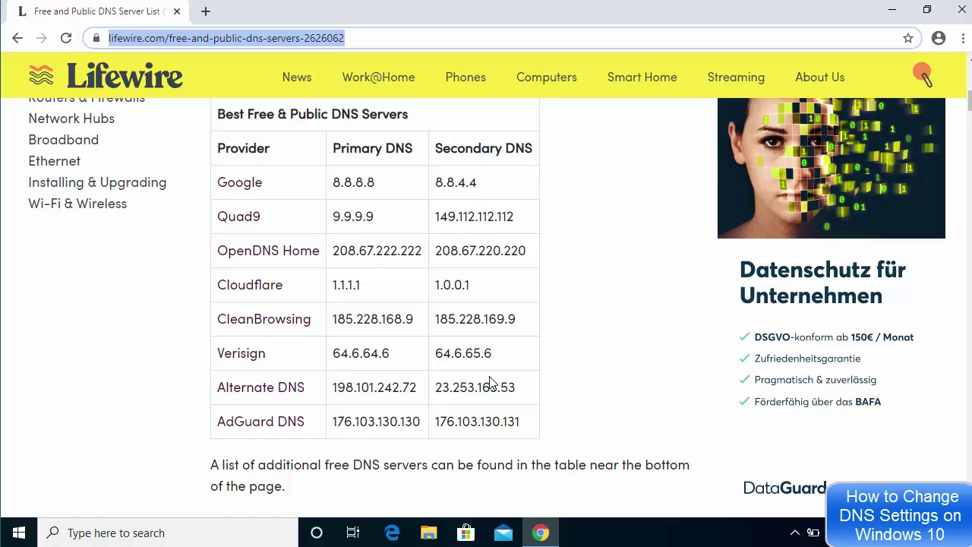
left_click(892, 9)
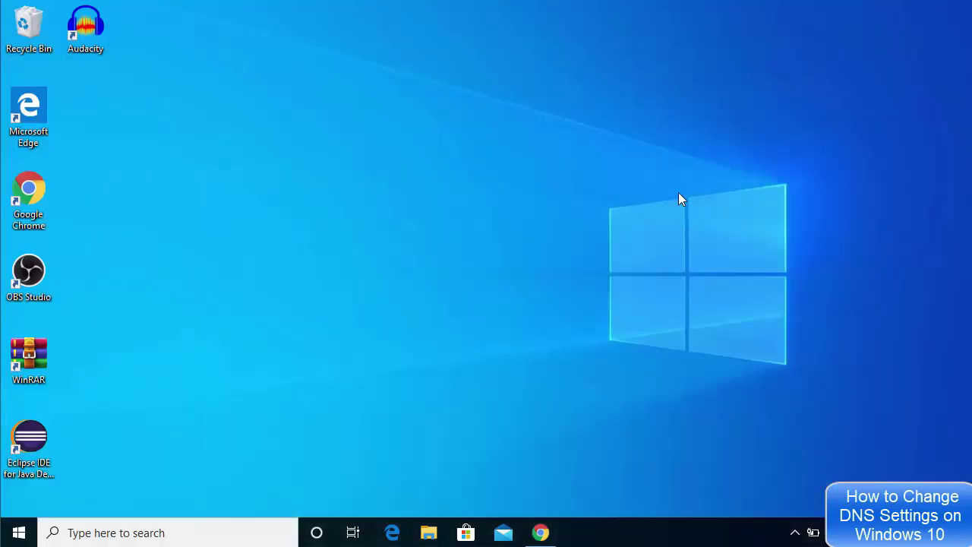